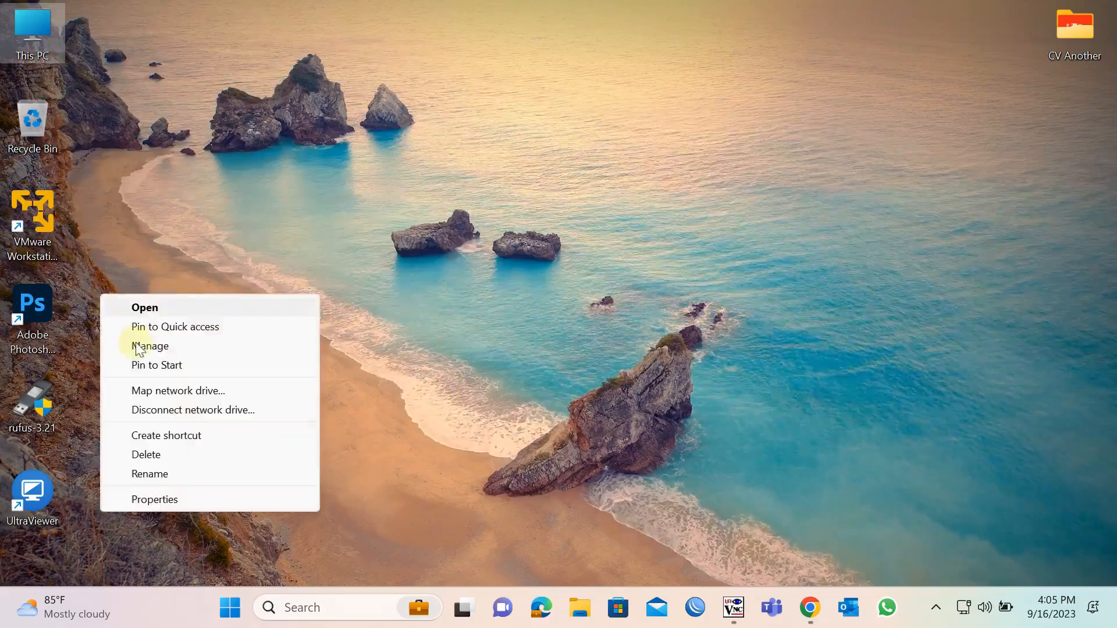
- Open the Startup and Recovery settings from the advanced system settings in This PC's properties
{"action": "left_click", "coordinate": [153, 500]}
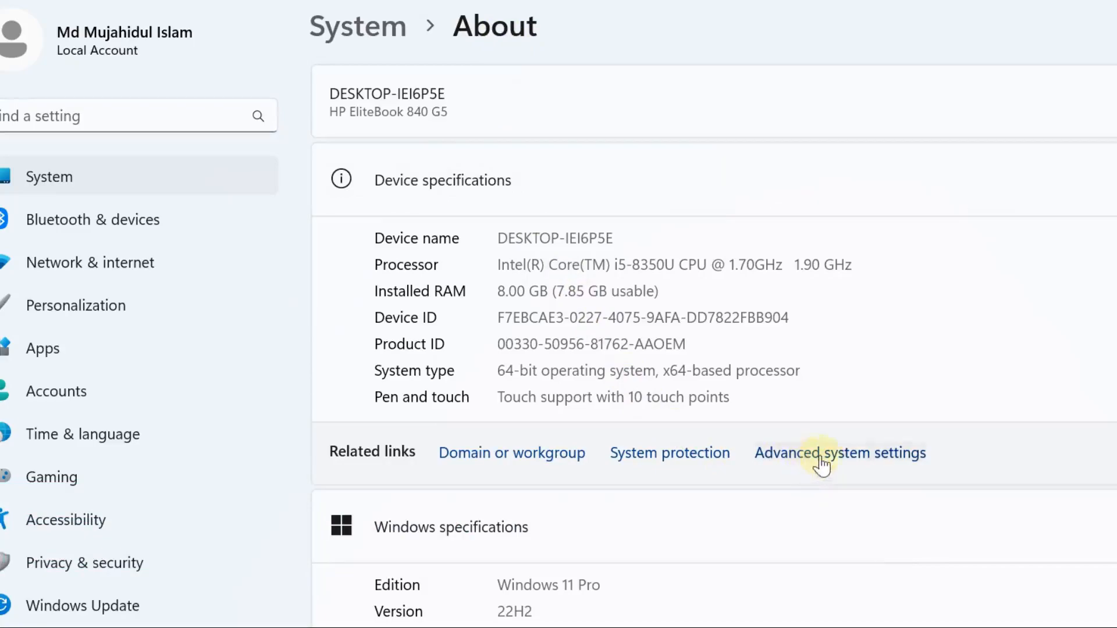
{"action": "left_click", "coordinate": [859, 465]}
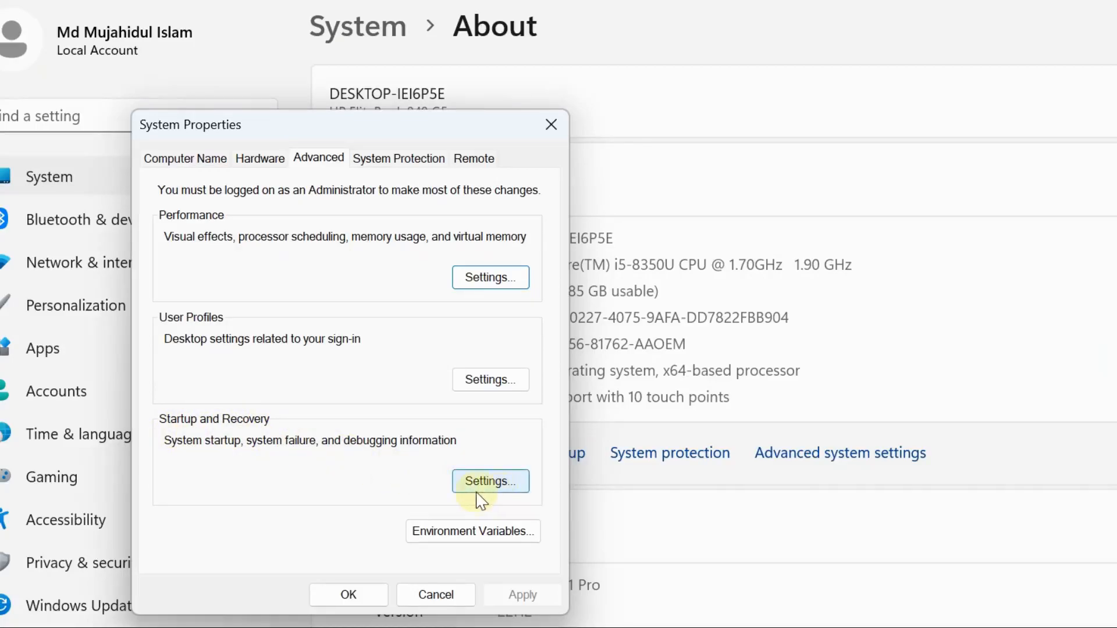
{"action": "left_click", "coordinate": [490, 482]}
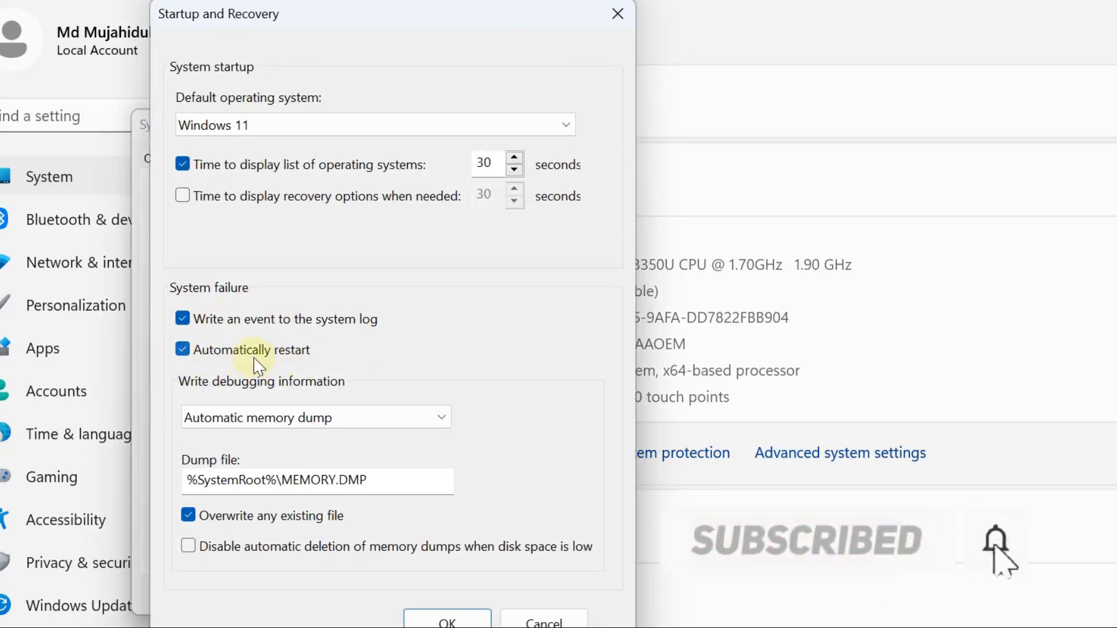
- Turn off Automatically restart under System failure, confirm the open dialogs and close the system settings
{"action": "left_click", "coordinate": [184, 352]}
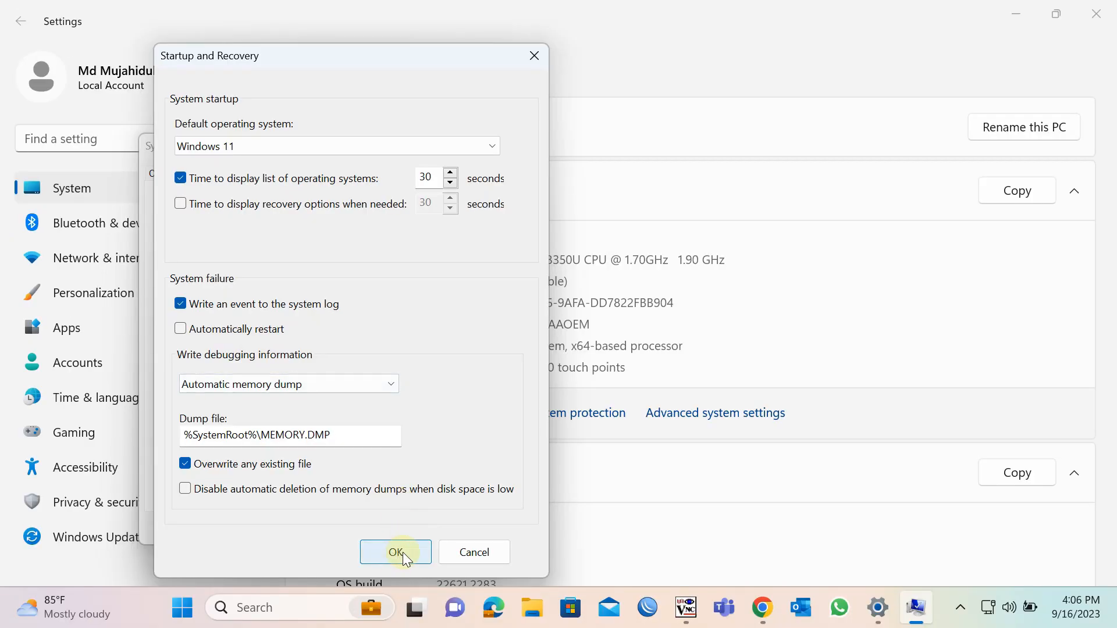
{"action": "left_click", "coordinate": [393, 557]}
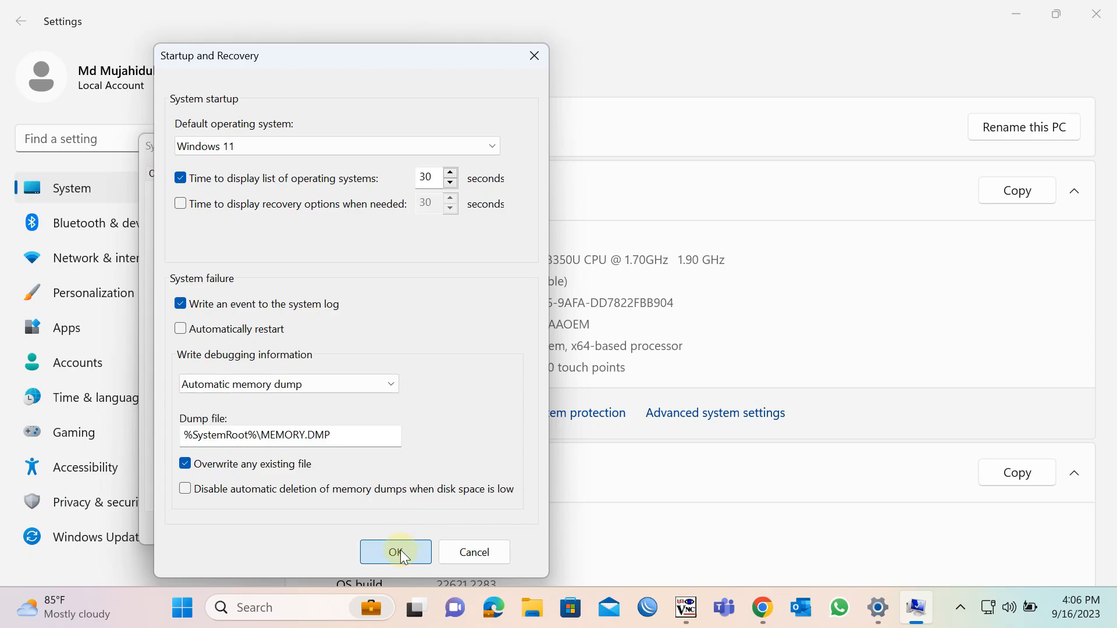
{"action": "left_click", "coordinate": [404, 558]}
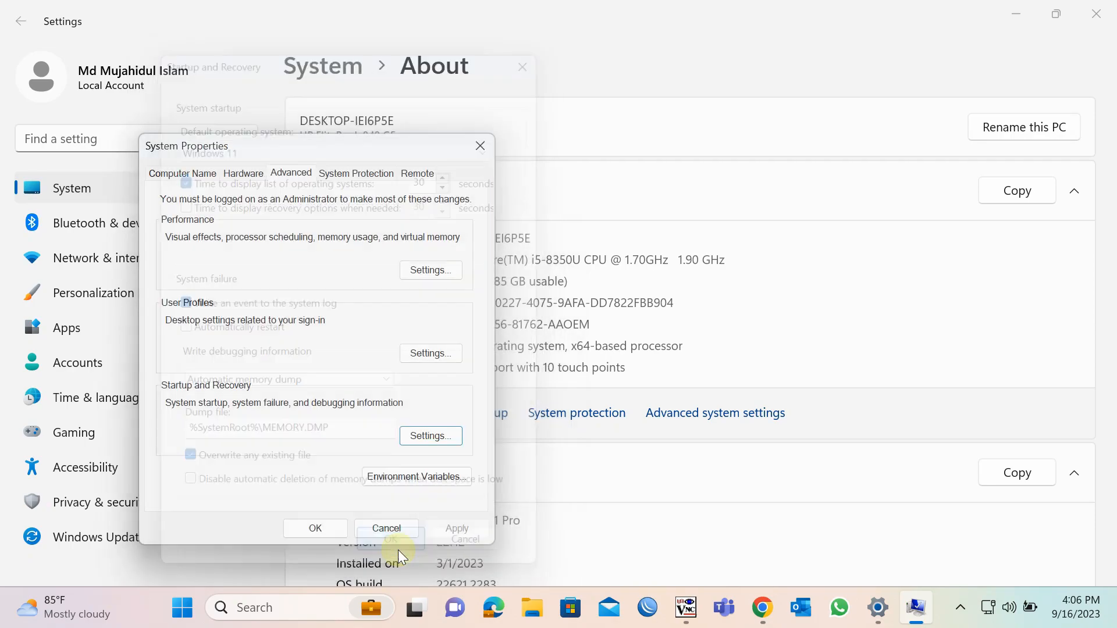
{"action": "left_click", "coordinate": [320, 529]}
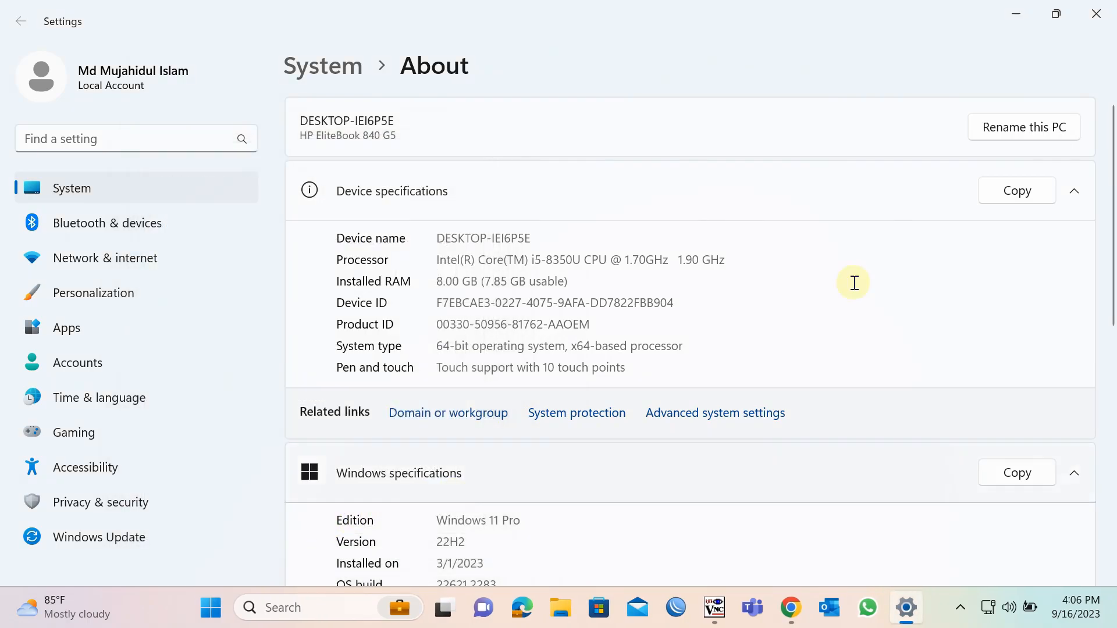
{"action": "left_click", "coordinate": [1097, 13]}
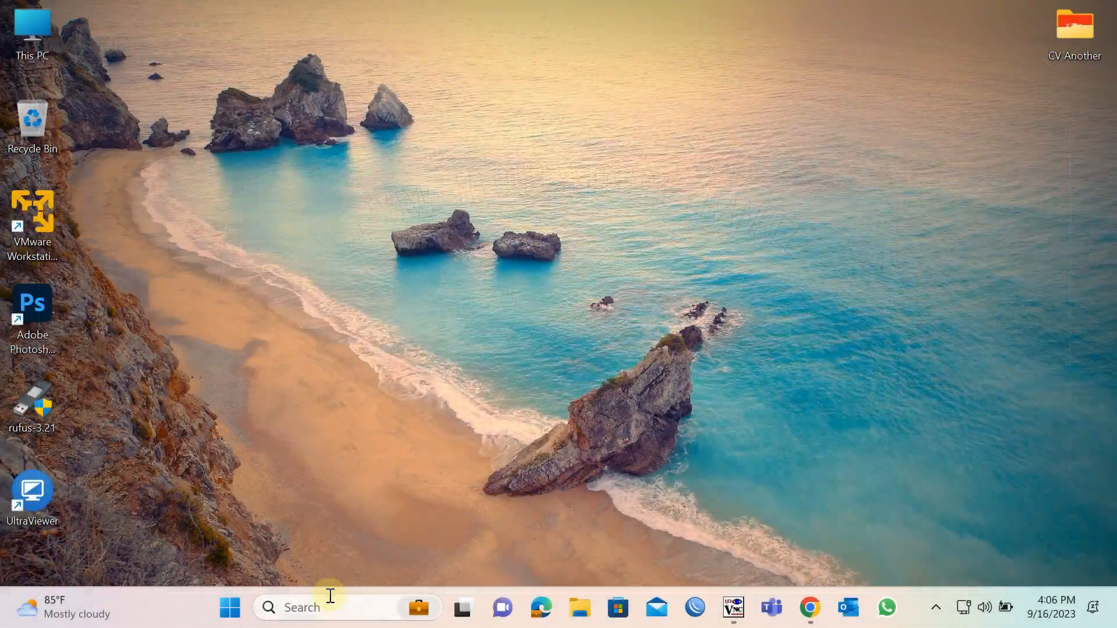
- Search Windows for "device manager" and open Device Manager
{"action": "left_click", "coordinate": [325, 603]}
{"action": "type", "text": "d"}
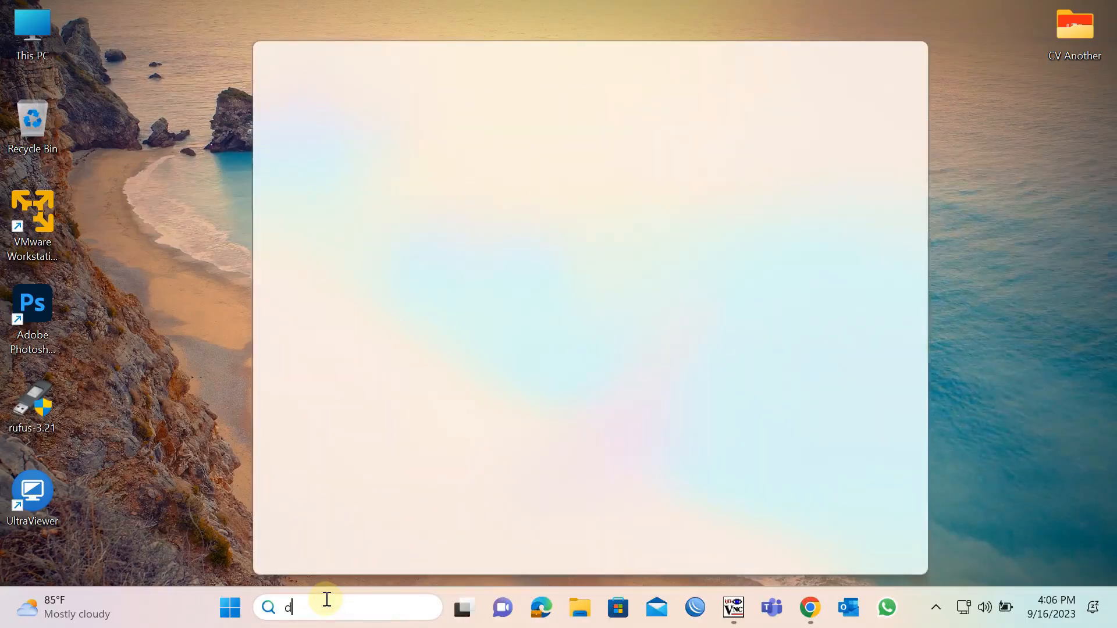
{"action": "type", "text": "evice"}
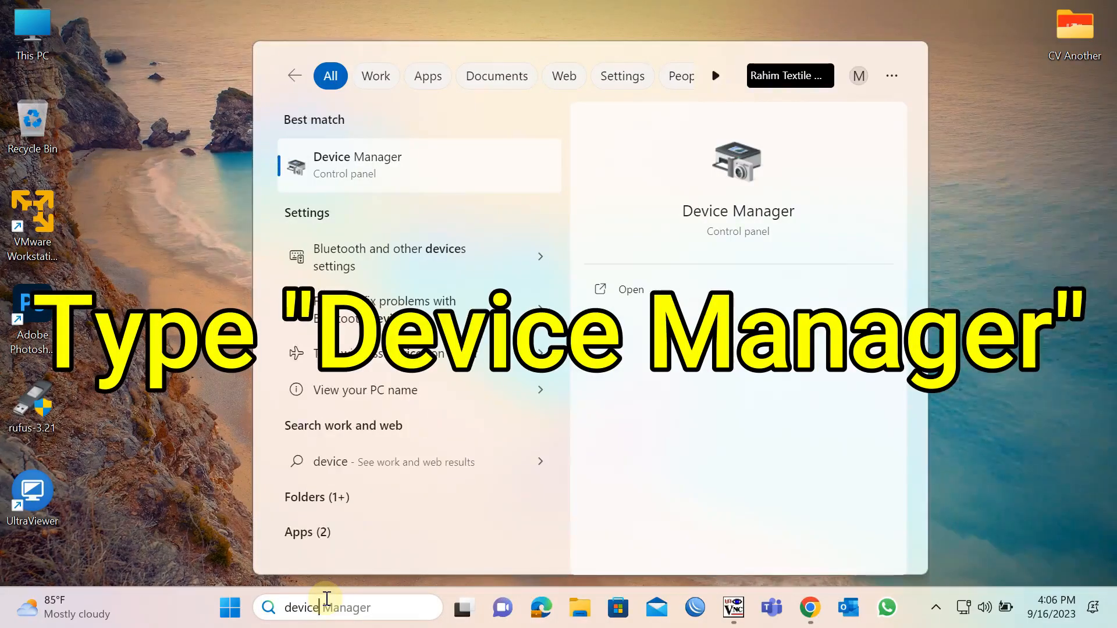
{"action": "type", "text": " manager"}
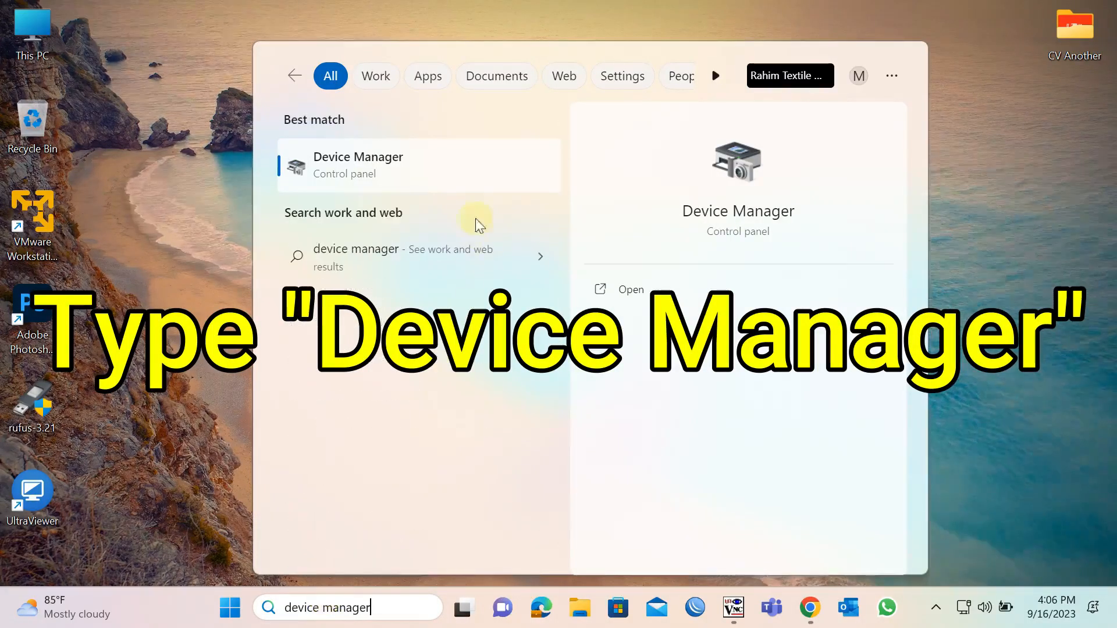
{"action": "left_click", "coordinate": [350, 168]}
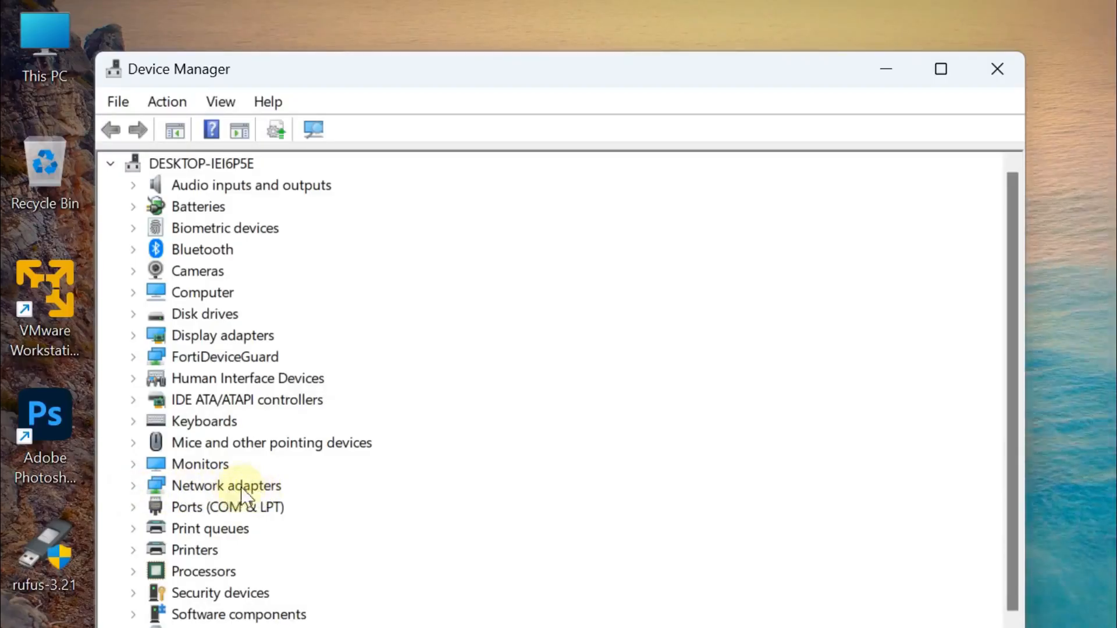
- Expand Network adapters and open the properties of the Intel(R) Ethernet Connection (4) I219-LM adapter
{"action": "left_click", "coordinate": [134, 485]}
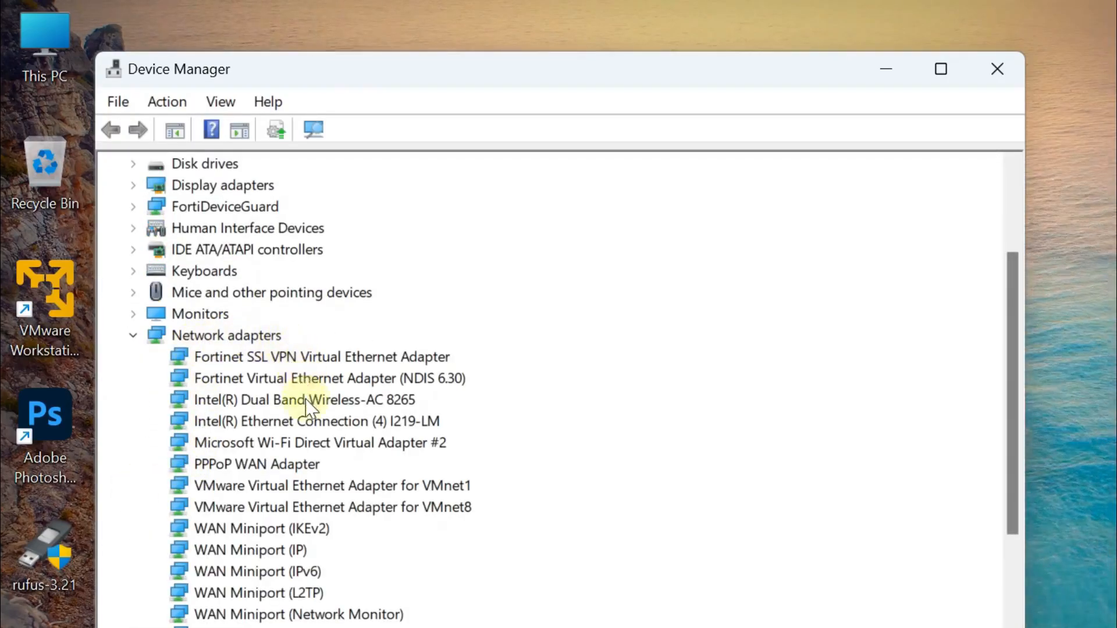
{"action": "left_click", "coordinate": [269, 423]}
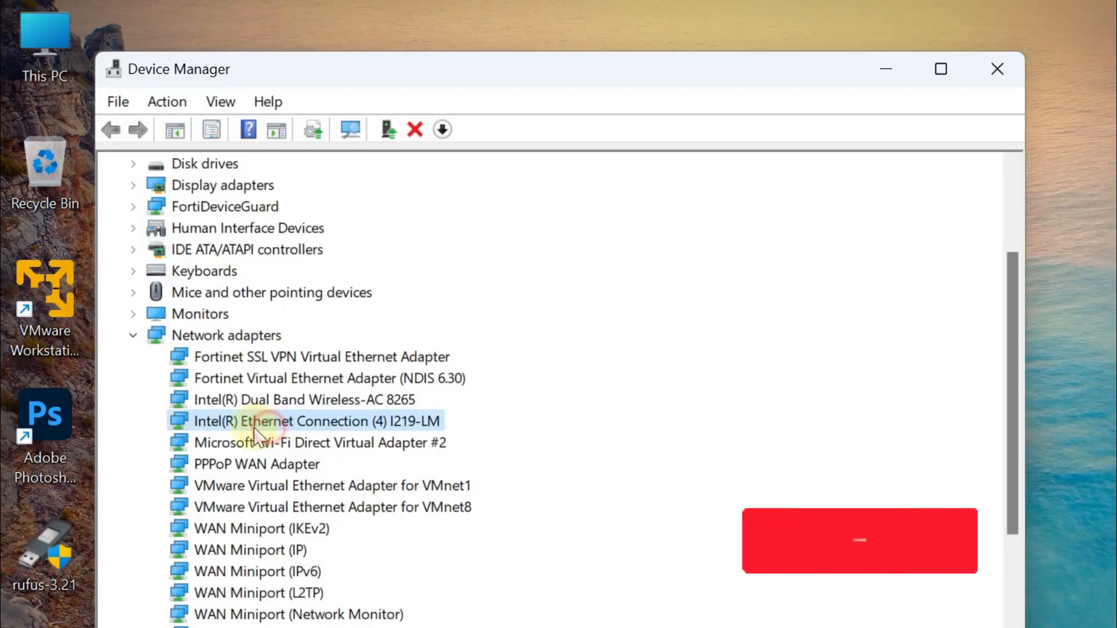
{"action": "right_click", "coordinate": [329, 433]}
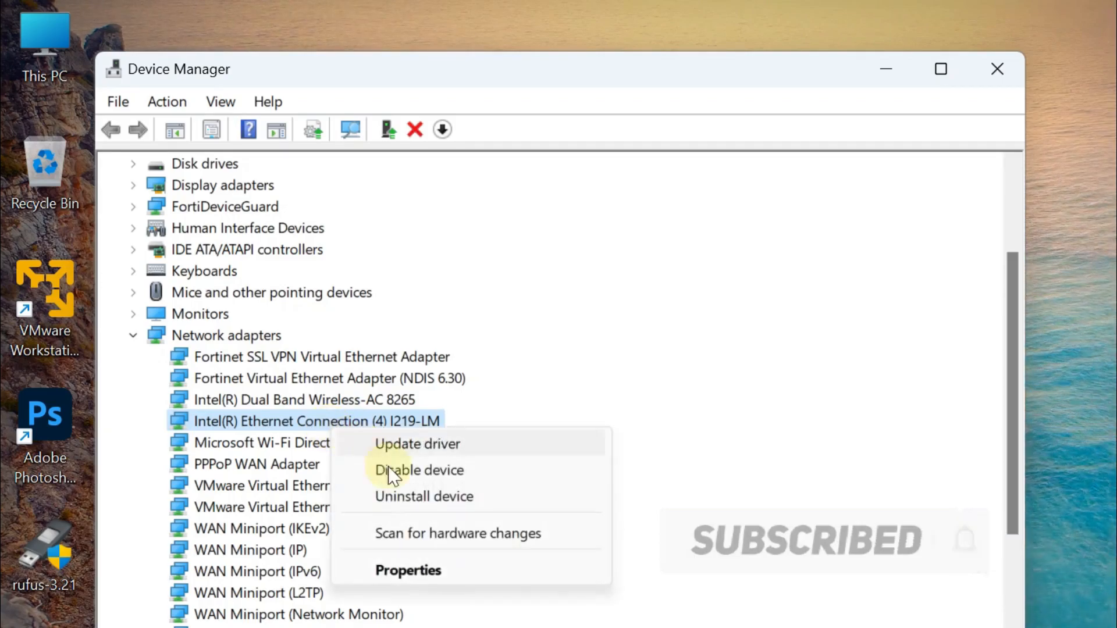
{"action": "left_click", "coordinate": [407, 576]}
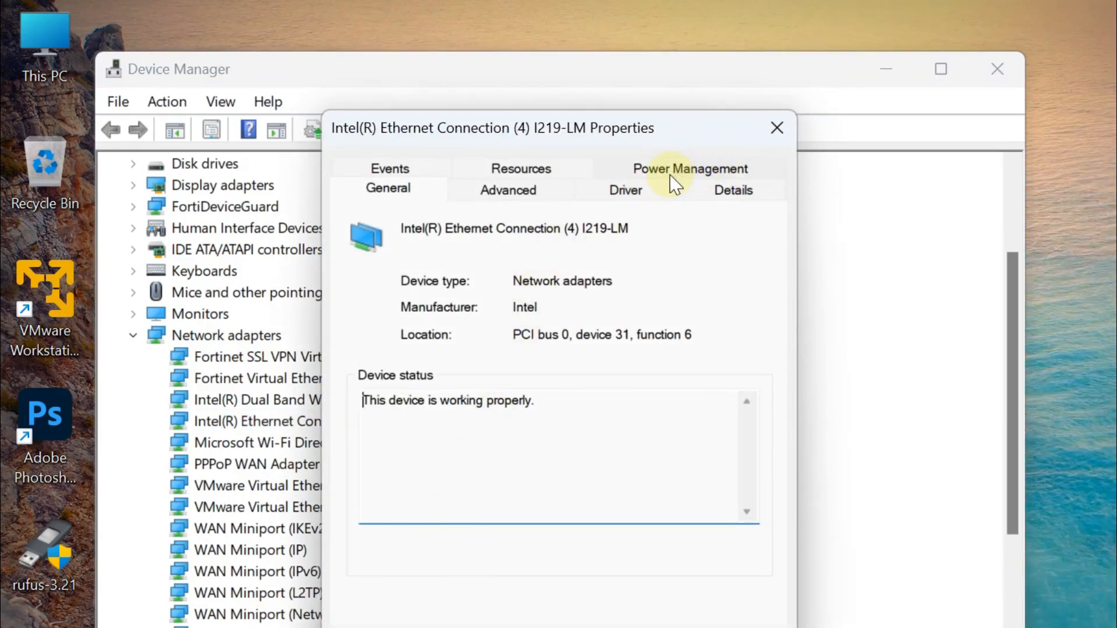
- Disable "Allow this device to wake the computer" in the Ethernet adapter's power management settings and confirm
{"action": "left_click", "coordinate": [692, 174]}
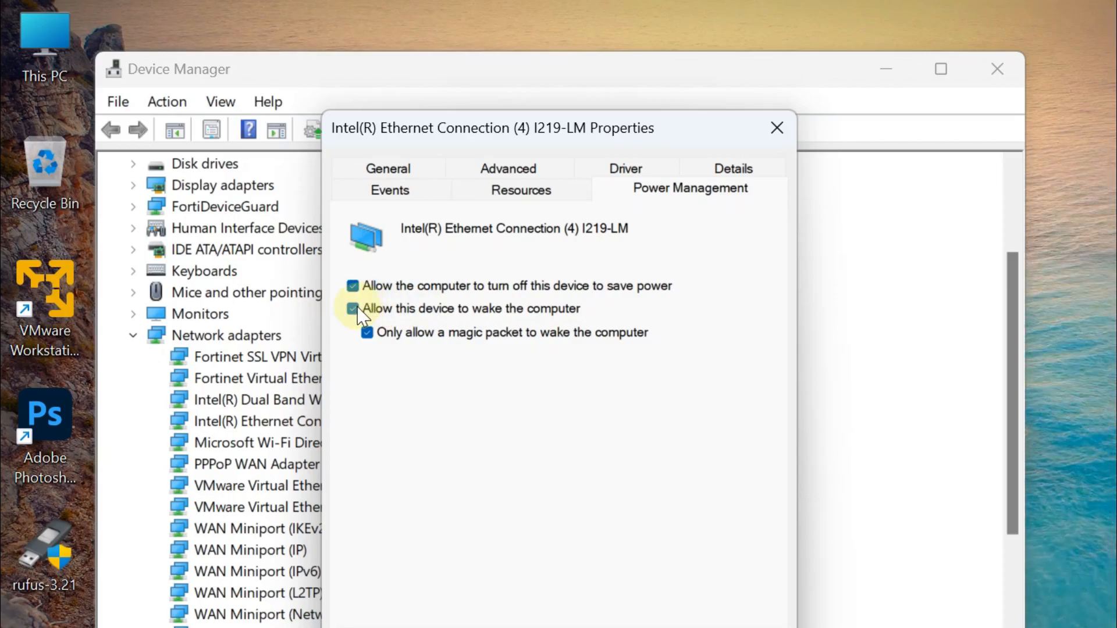
{"action": "left_click", "coordinate": [353, 309]}
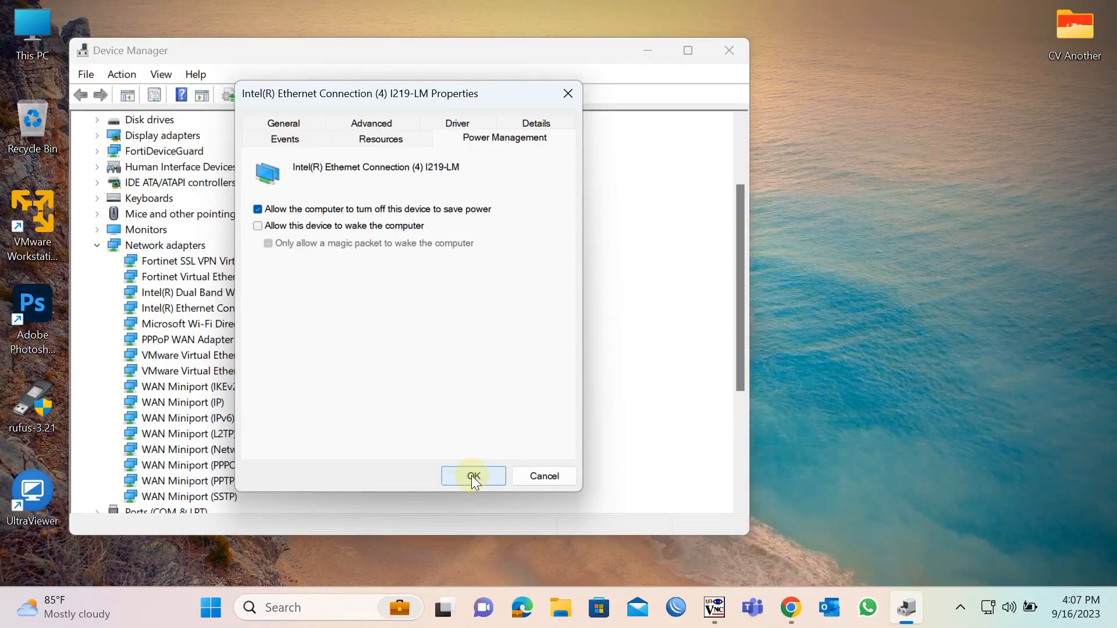
{"action": "left_click", "coordinate": [472, 476]}
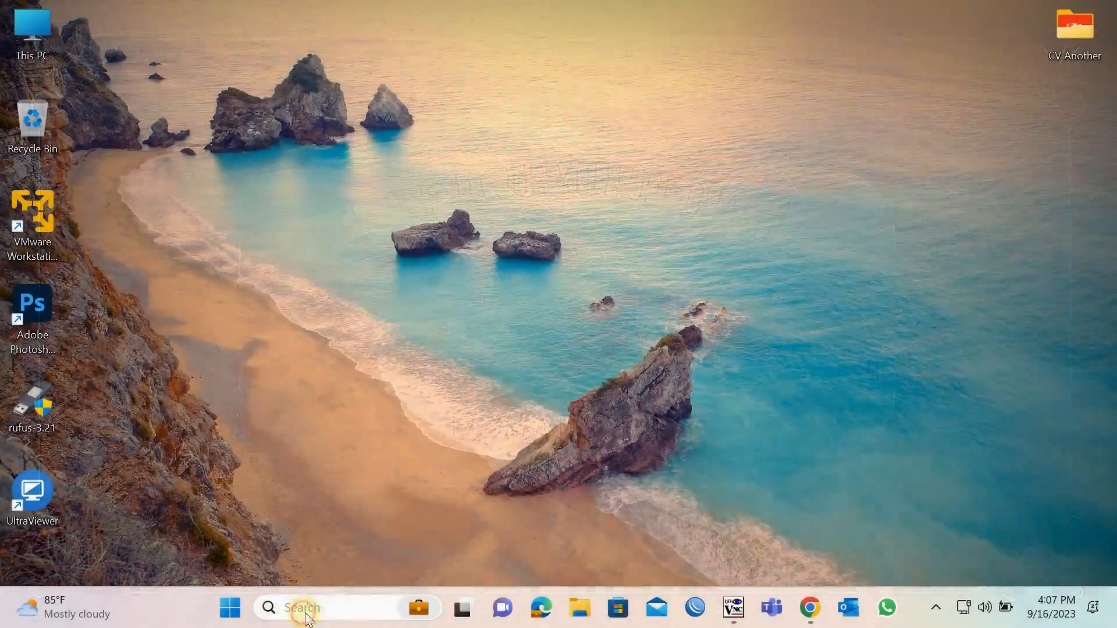
- Search Windows for "registry editor" and open Registry Editor
{"action": "left_click", "coordinate": [306, 618]}
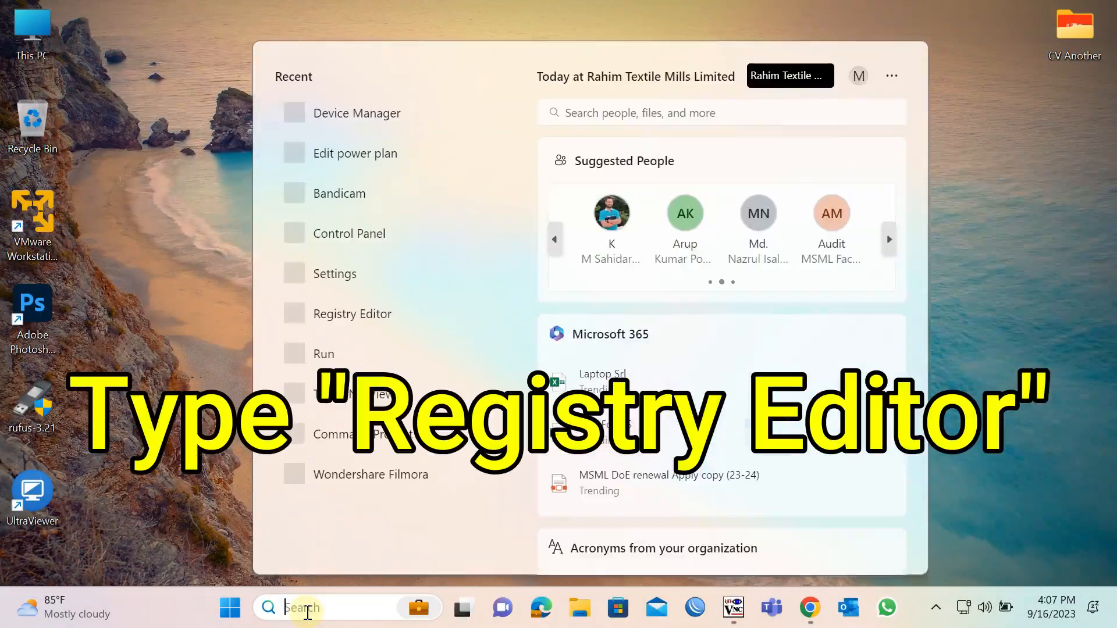
{"action": "type", "text": "runregistry"}
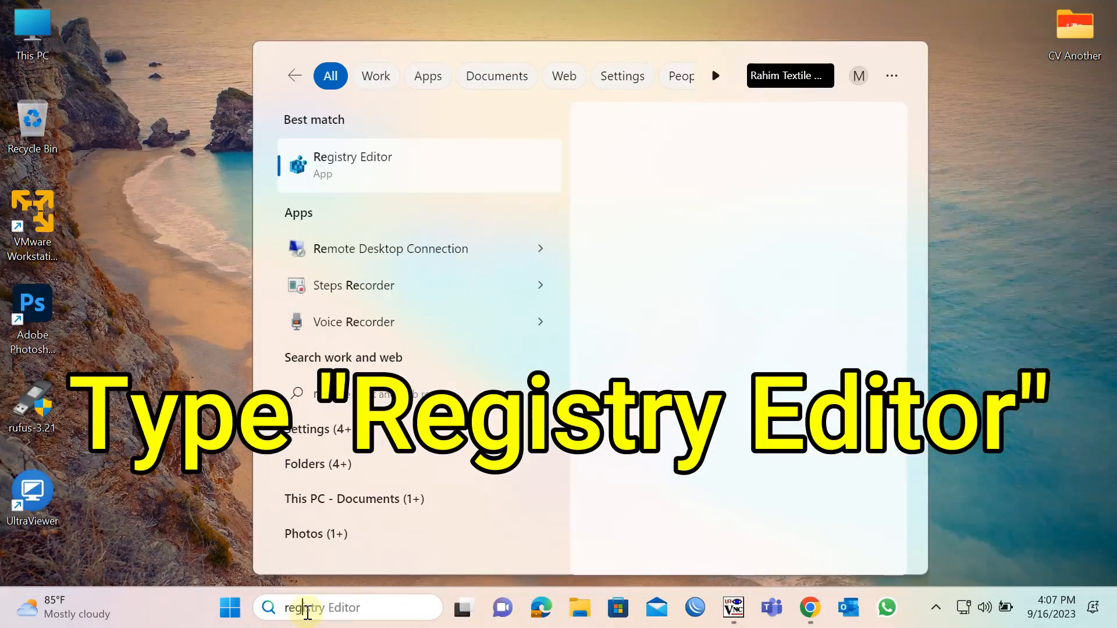
{"action": "type", "text": " editor"}
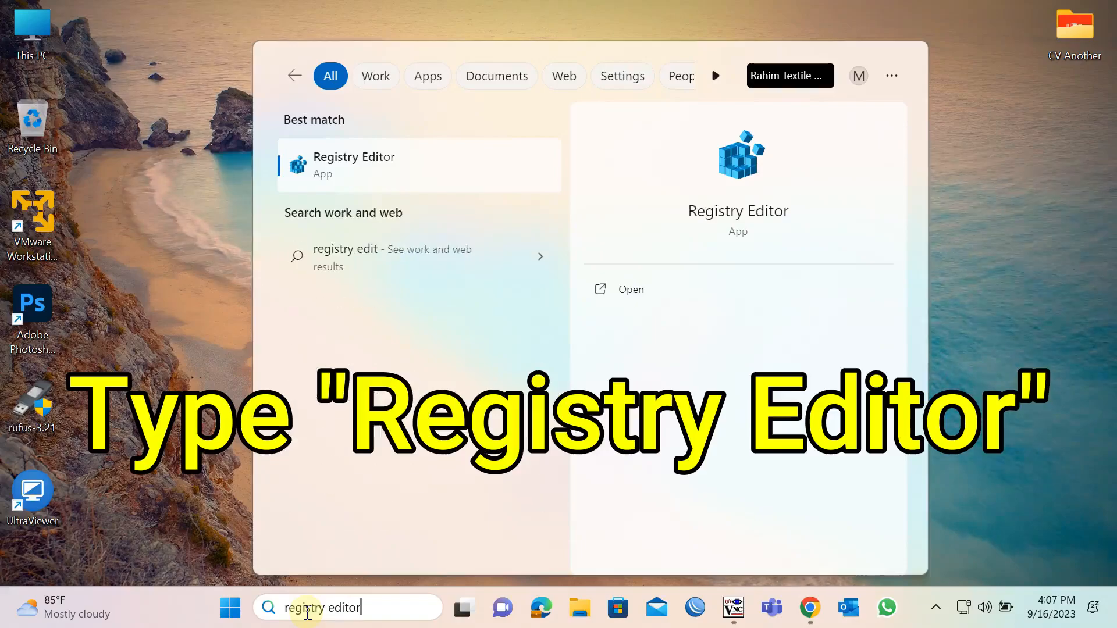
{"action": "left_click", "coordinate": [352, 170]}
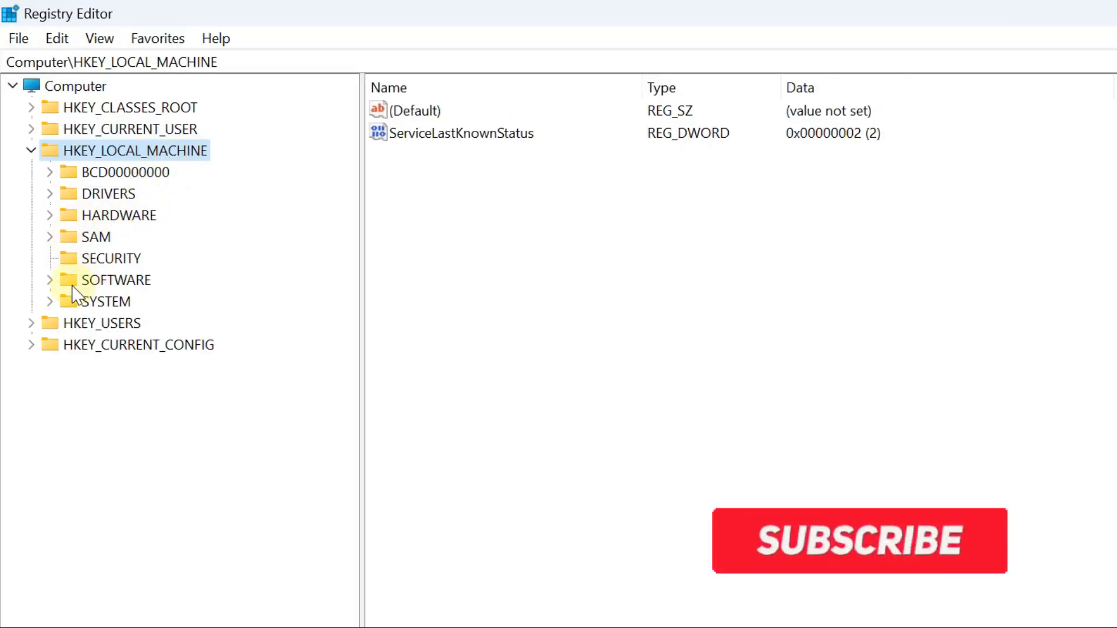
- Expand the SOFTWARE key under HKEY_LOCAL_MACHINE and its Microsoft subkey
{"action": "left_click", "coordinate": [72, 285]}
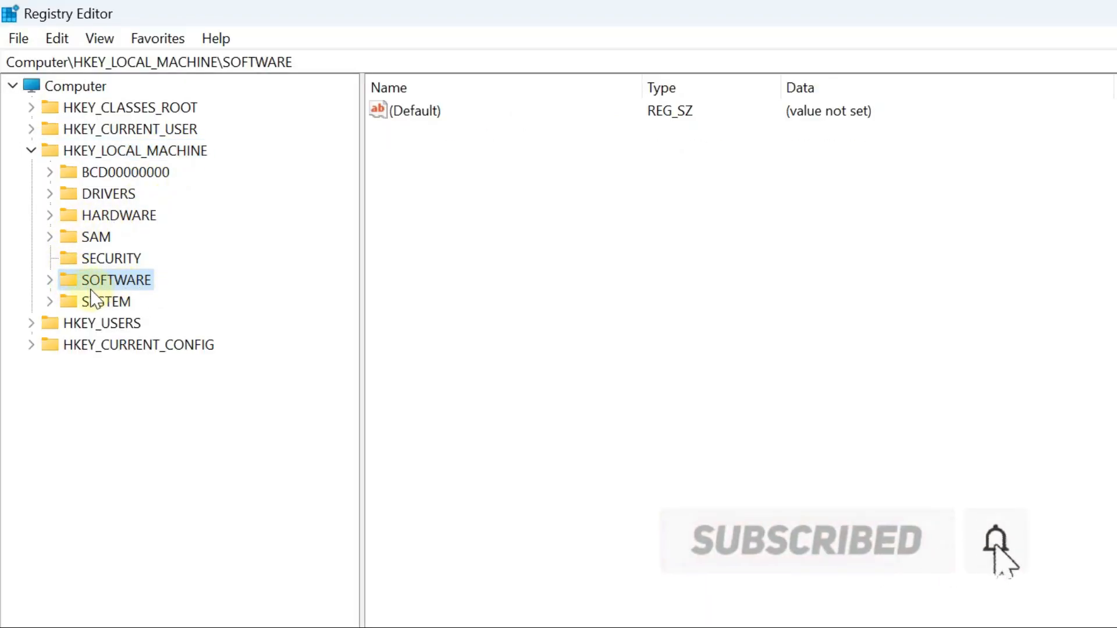
{"action": "left_click", "coordinate": [51, 281]}
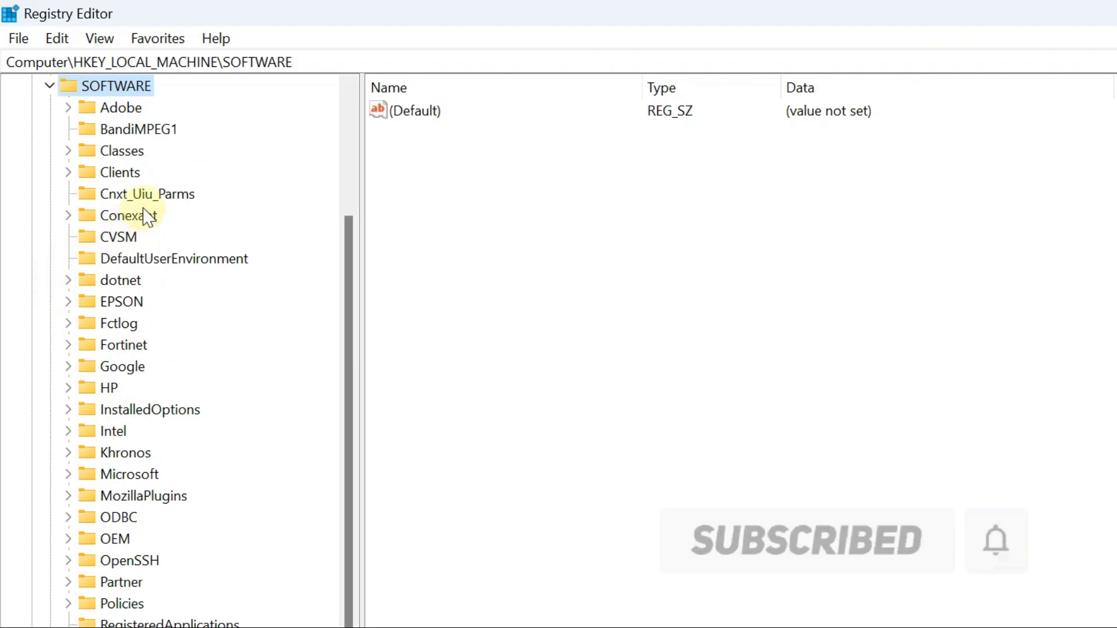
{"action": "scroll", "coordinate": [147, 216], "scroll_direction": "down", "scroll_amount": 3}
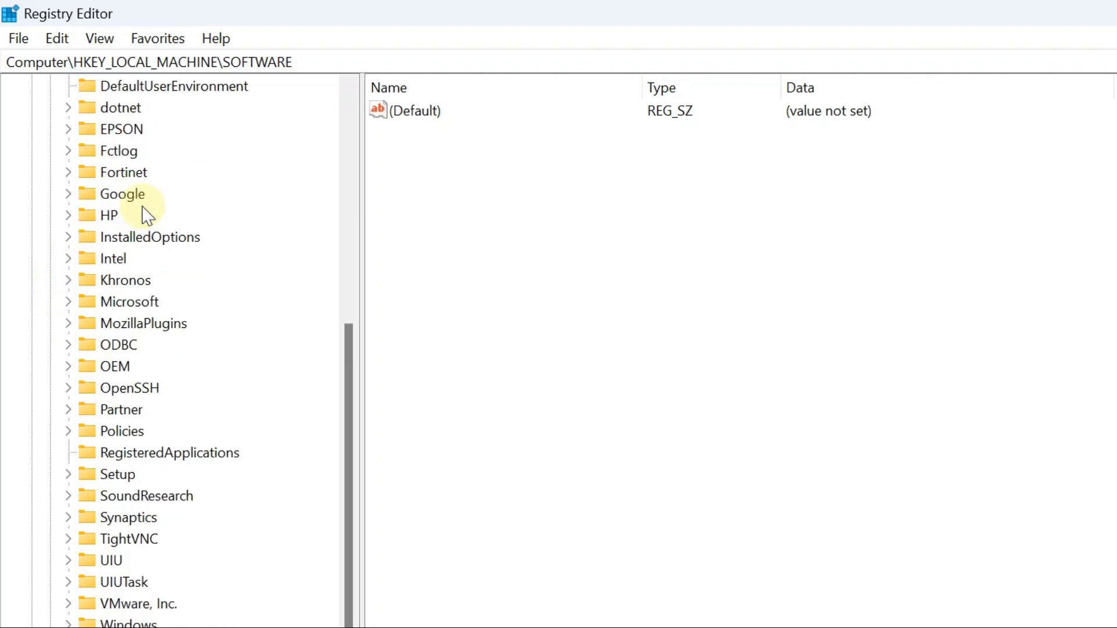
{"action": "left_click", "coordinate": [115, 307]}
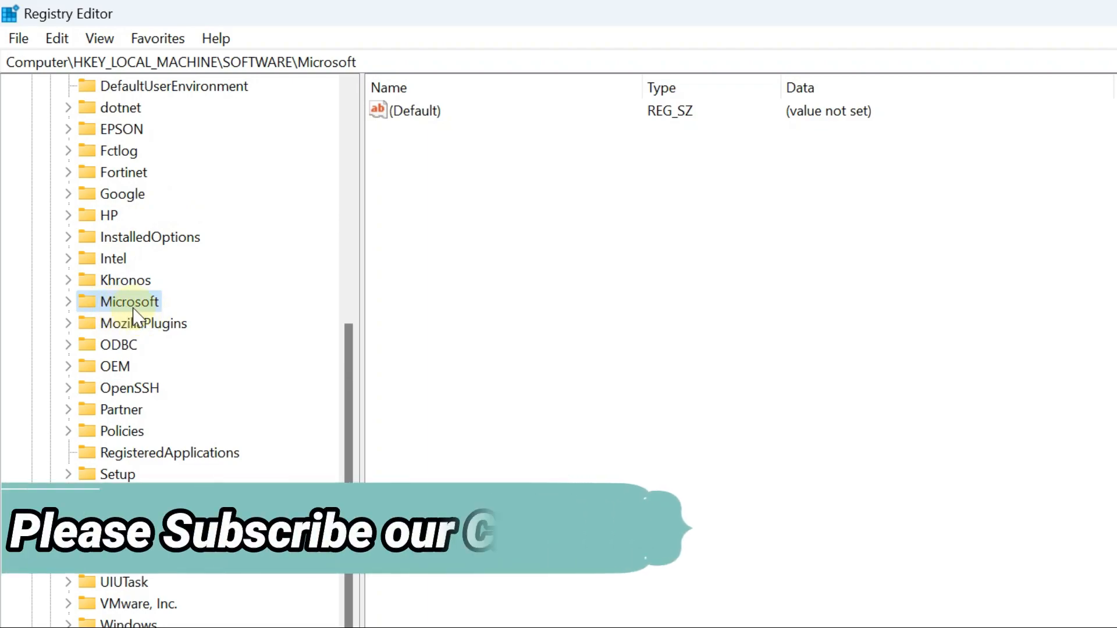
{"action": "left_click", "coordinate": [69, 302]}
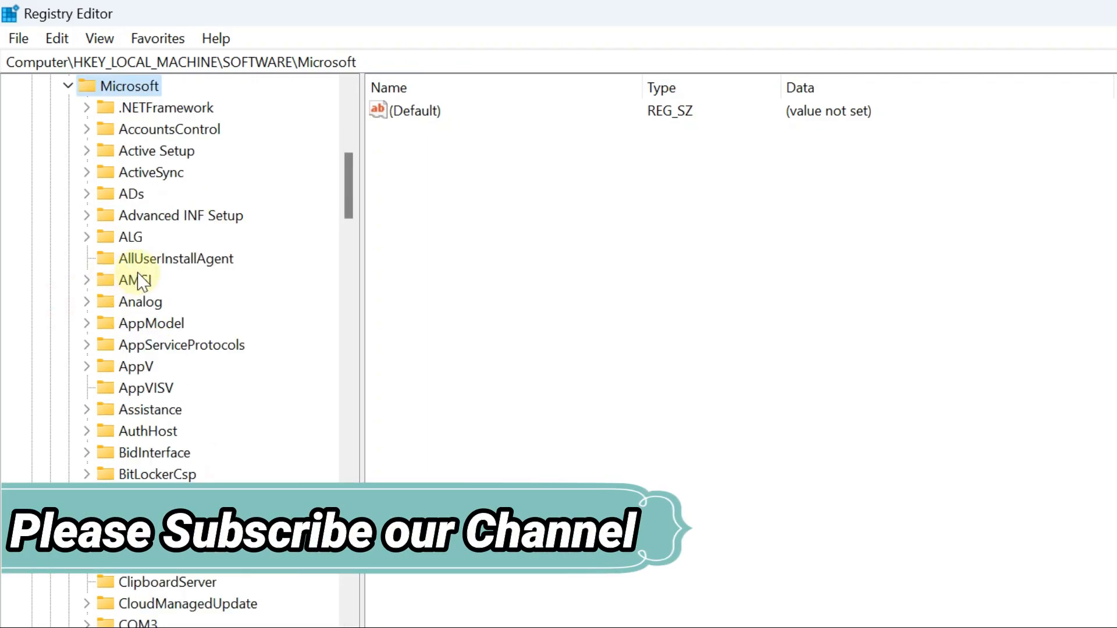
- Select and expand the Windows NT key inside HKEY_LOCAL_MACHINE\SOFTWARE\Microsoft
{"action": "scroll", "coordinate": [142, 282], "scroll_direction": "down", "scroll_amount": 2}
{"action": "scroll", "coordinate": [142, 282], "scroll_direction": "down", "scroll_amount": 20}
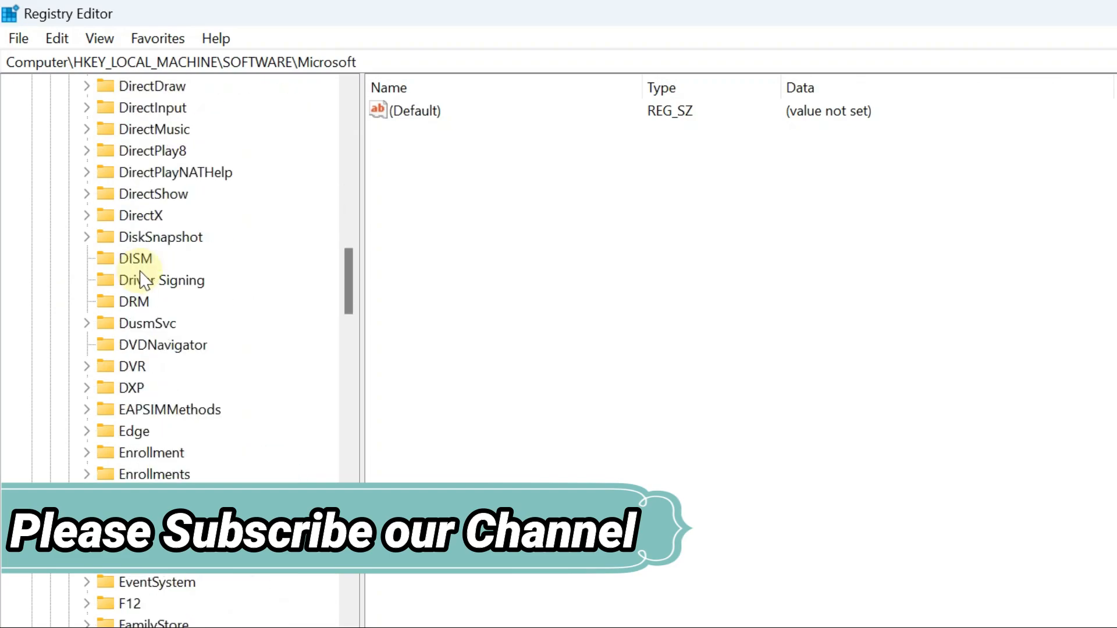
{"action": "scroll", "coordinate": [158, 281], "scroll_direction": "down", "scroll_amount": 20}
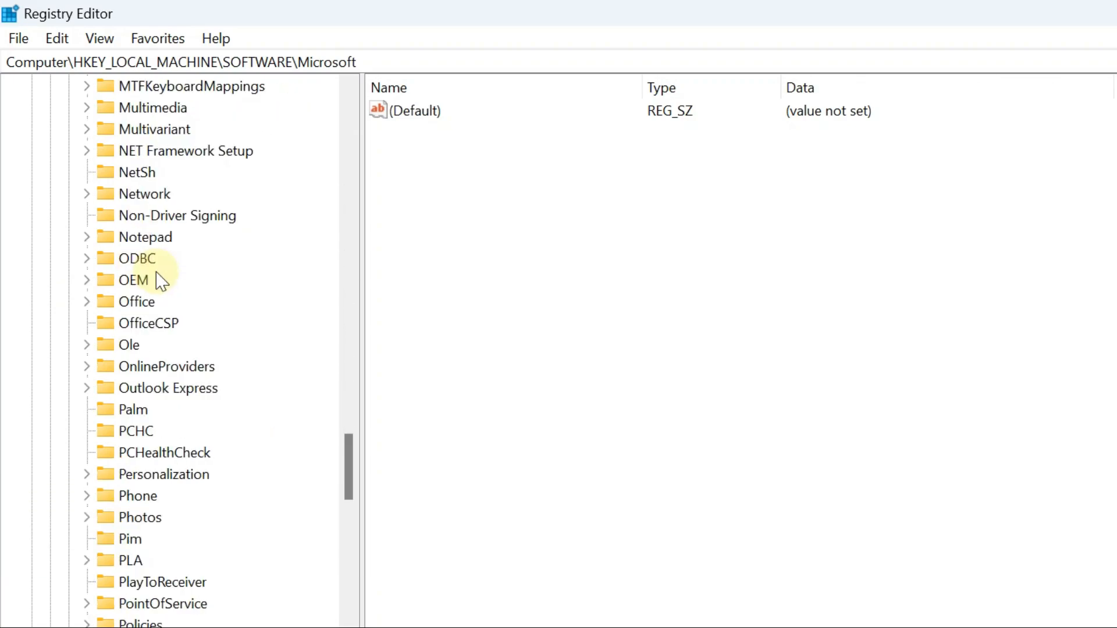
{"action": "scroll", "coordinate": [161, 282], "scroll_direction": "down", "scroll_amount": 6}
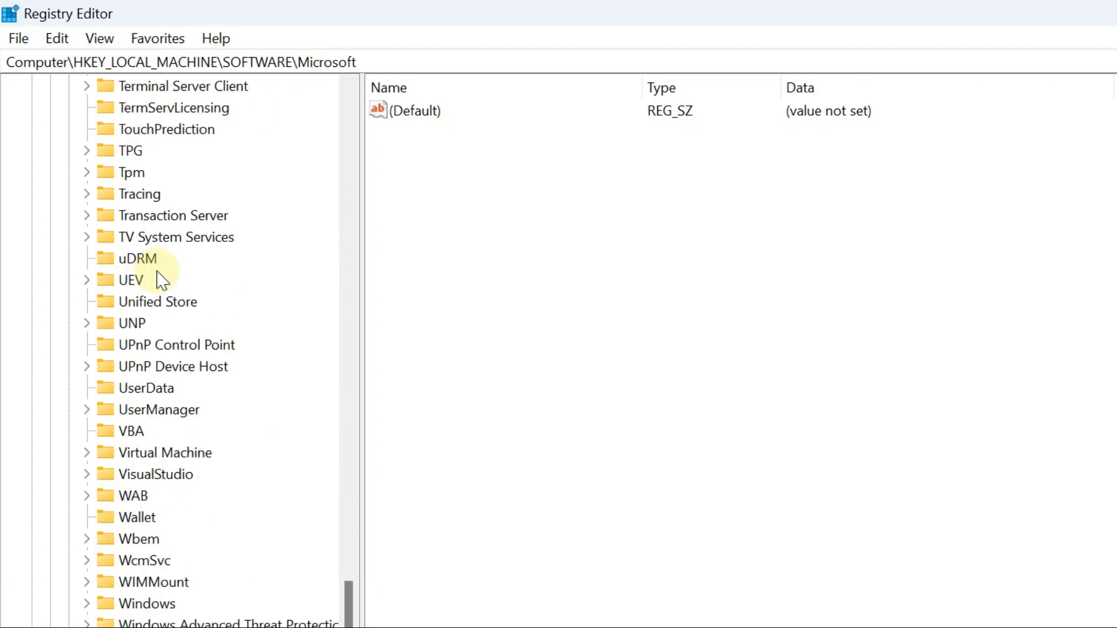
{"action": "scroll", "coordinate": [161, 282], "scroll_direction": "down", "scroll_amount": 6}
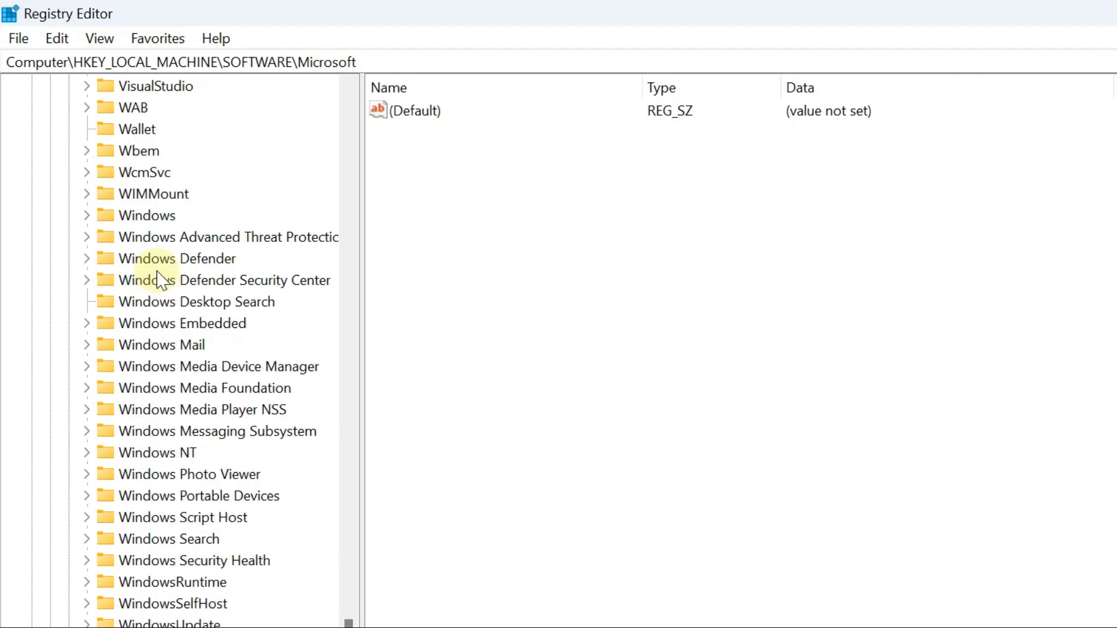
{"action": "scroll", "coordinate": [150, 440], "scroll_direction": "down", "scroll_amount": 2}
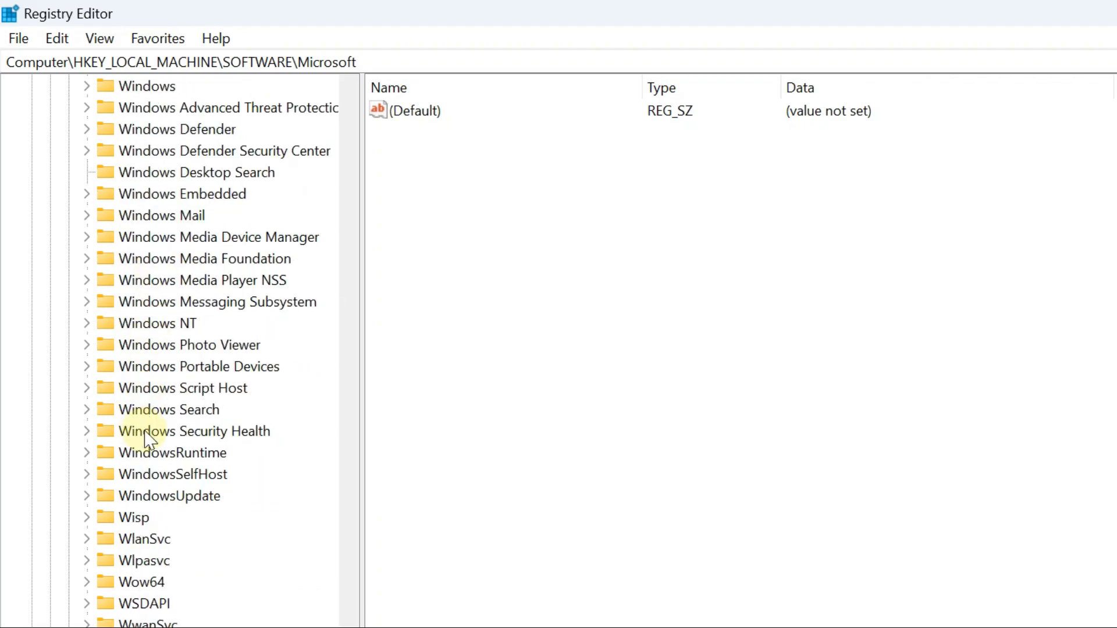
{"action": "left_click", "coordinate": [152, 334]}
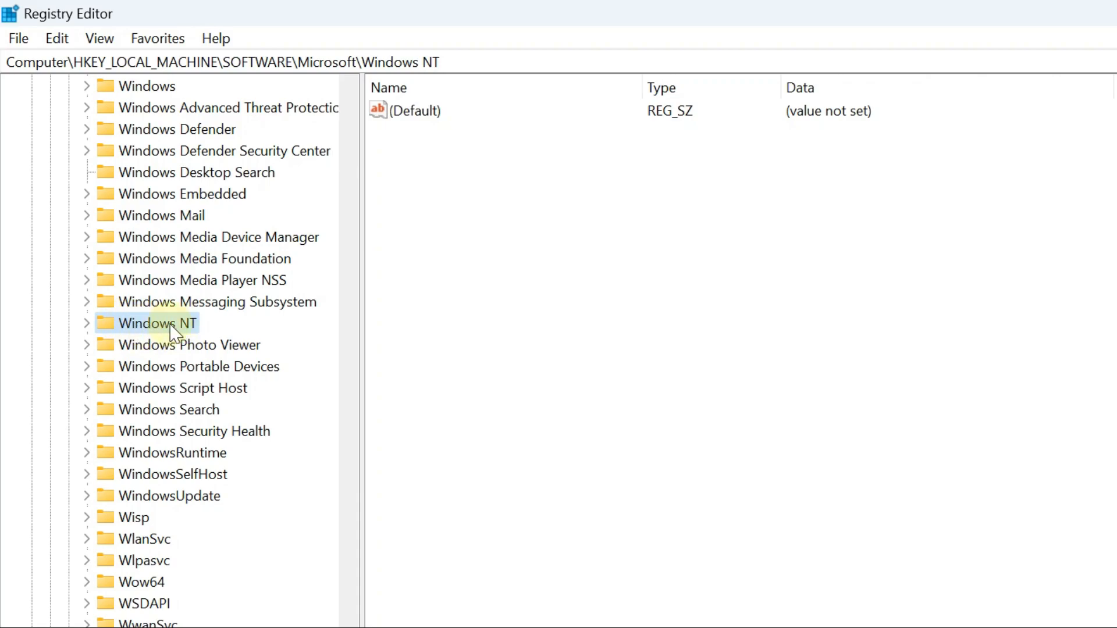
{"action": "left_click", "coordinate": [87, 324]}
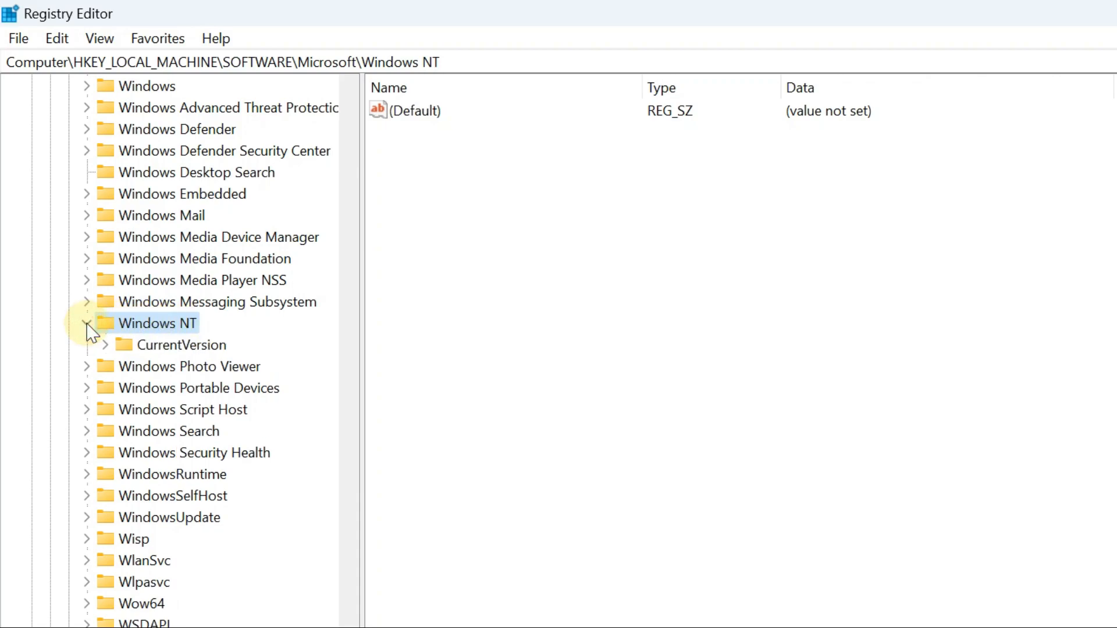
- Expand the CurrentVersion key under Windows NT and select its Winlogon subkey
{"action": "left_click", "coordinate": [174, 346]}
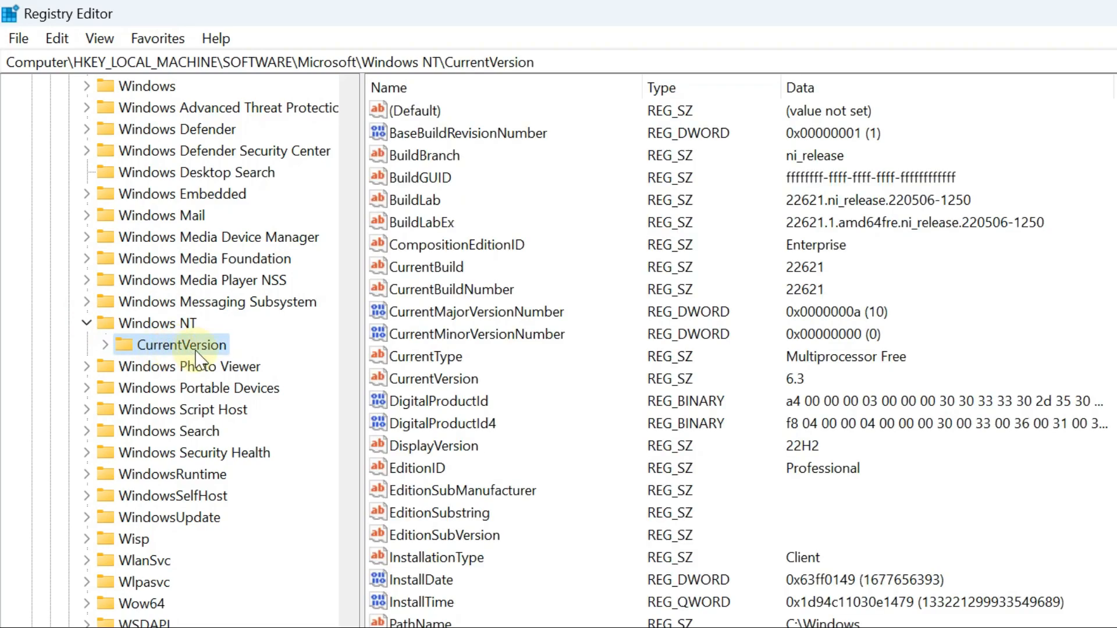
{"action": "left_click", "coordinate": [103, 345]}
{"action": "scroll", "coordinate": [236, 239], "scroll_direction": "down", "scroll_amount": 4}
{"action": "scroll", "coordinate": [228, 244], "scroll_direction": "down", "scroll_amount": 10}
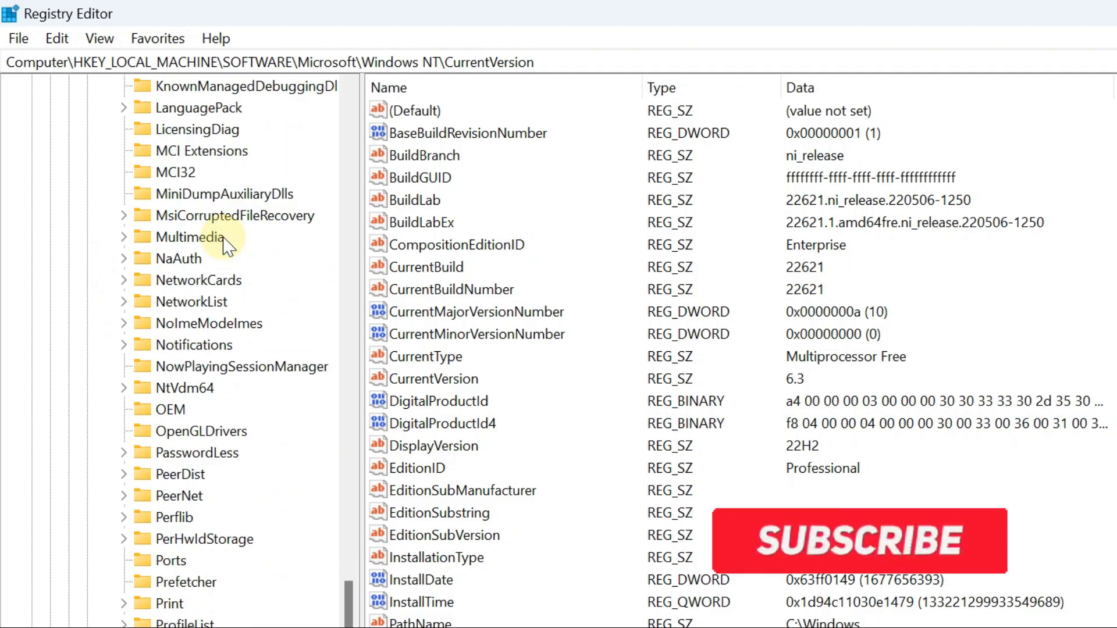
{"action": "scroll", "coordinate": [228, 246], "scroll_direction": "down", "scroll_amount": 10}
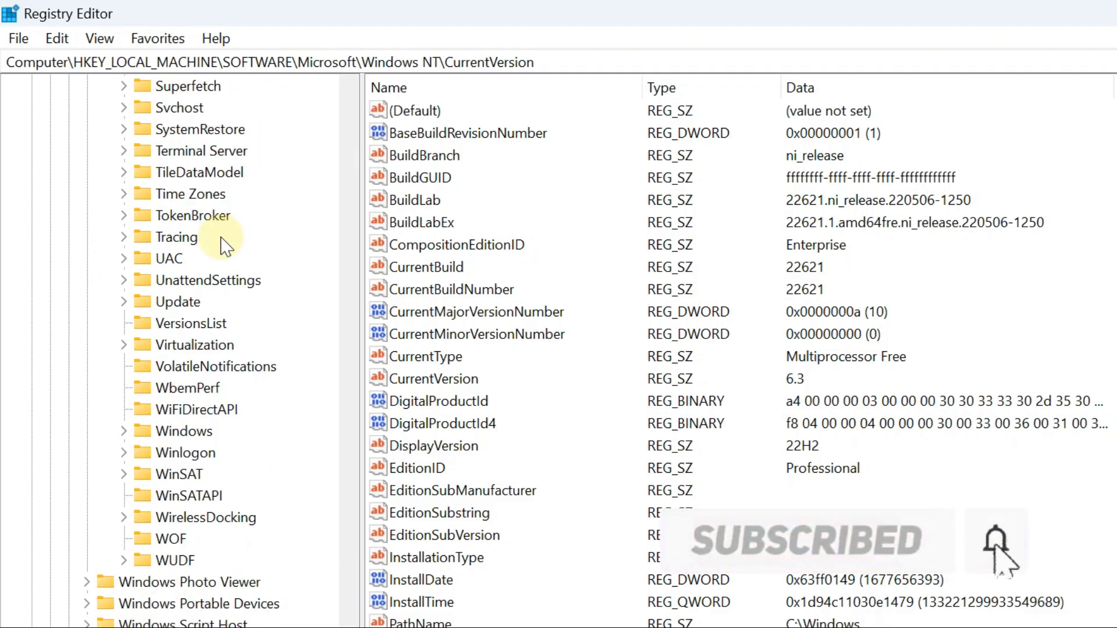
{"action": "scroll", "coordinate": [225, 247], "scroll_direction": "up", "scroll_amount": 1}
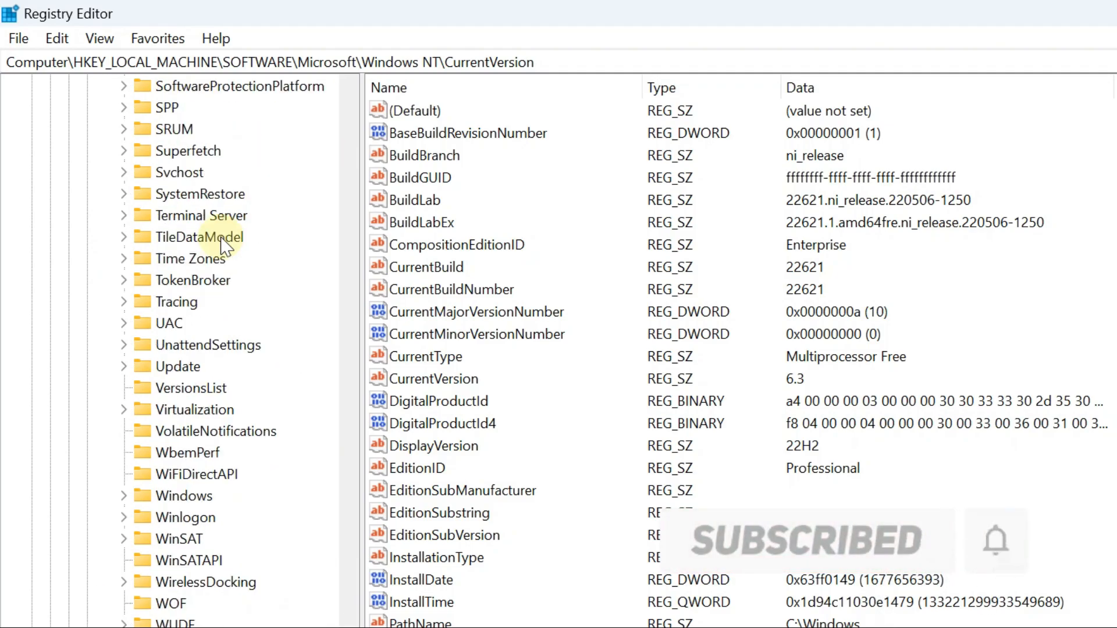
{"action": "scroll", "coordinate": [224, 248], "scroll_direction": "down", "scroll_amount": 2}
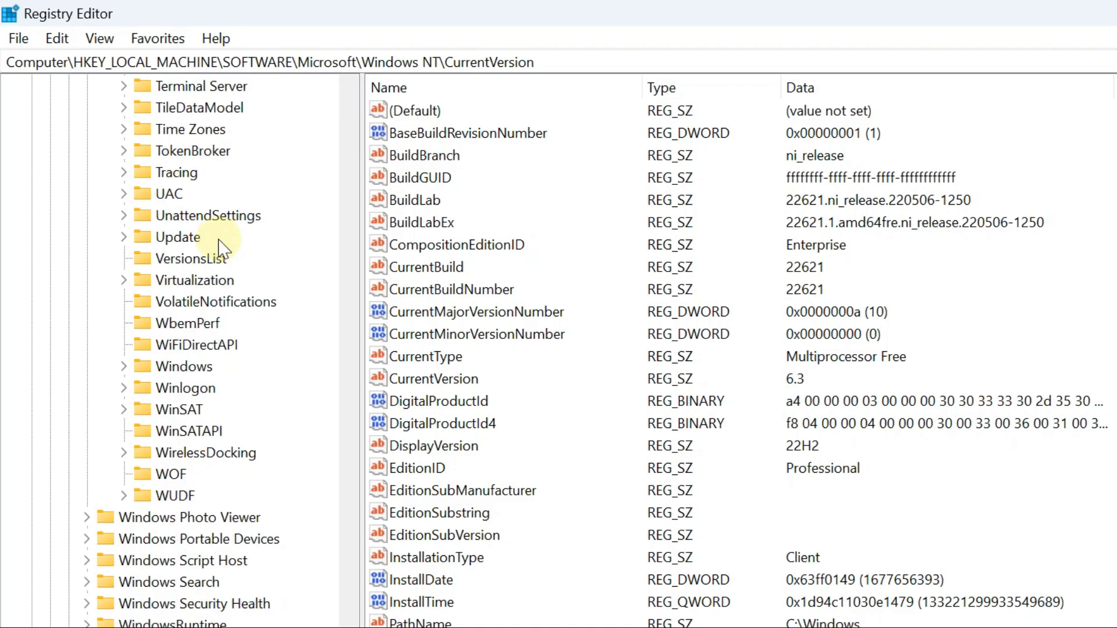
{"action": "scroll", "coordinate": [194, 254], "scroll_direction": "down", "scroll_amount": 1}
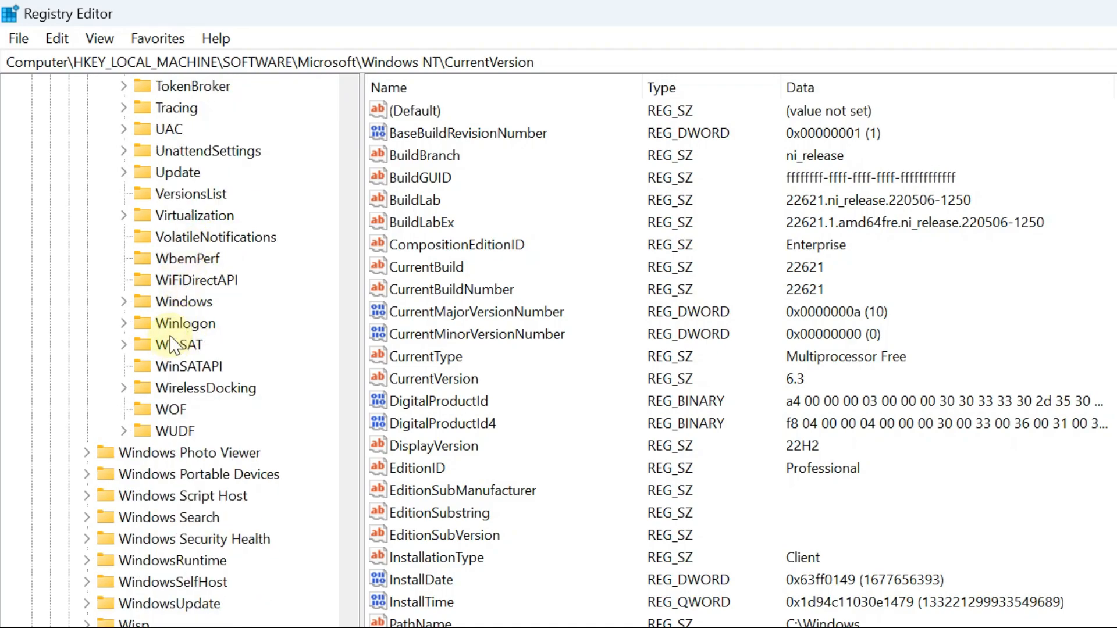
{"action": "left_click", "coordinate": [180, 324]}
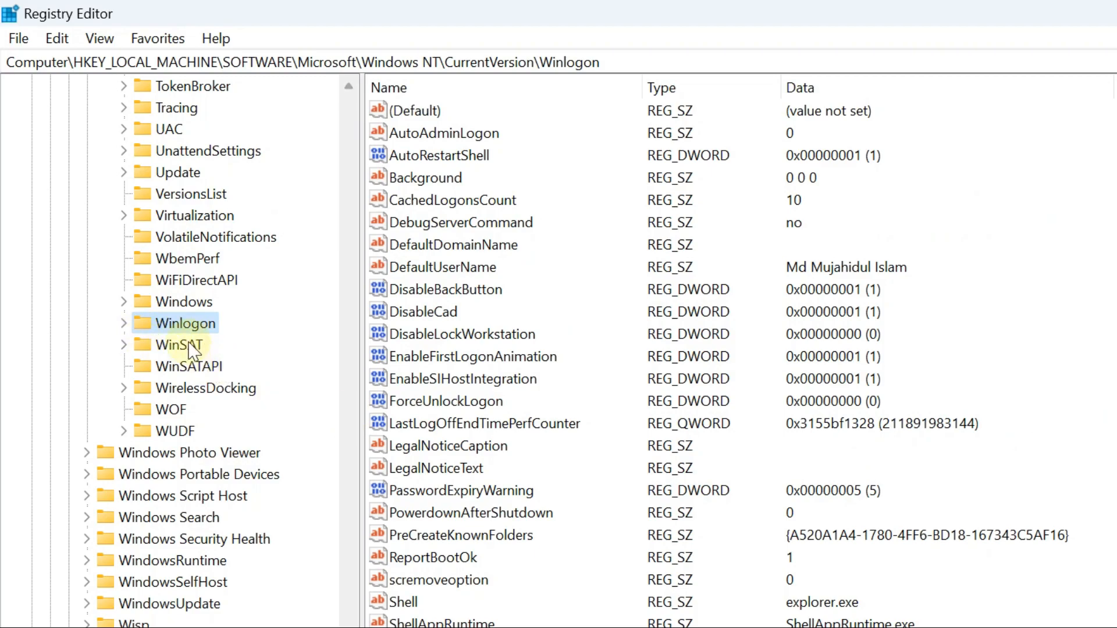
- Set the PowerdownAfterShutdown value in the Winlogon key to 1, confirm, and close Registry Editor
{"action": "left_click", "coordinate": [434, 519]}
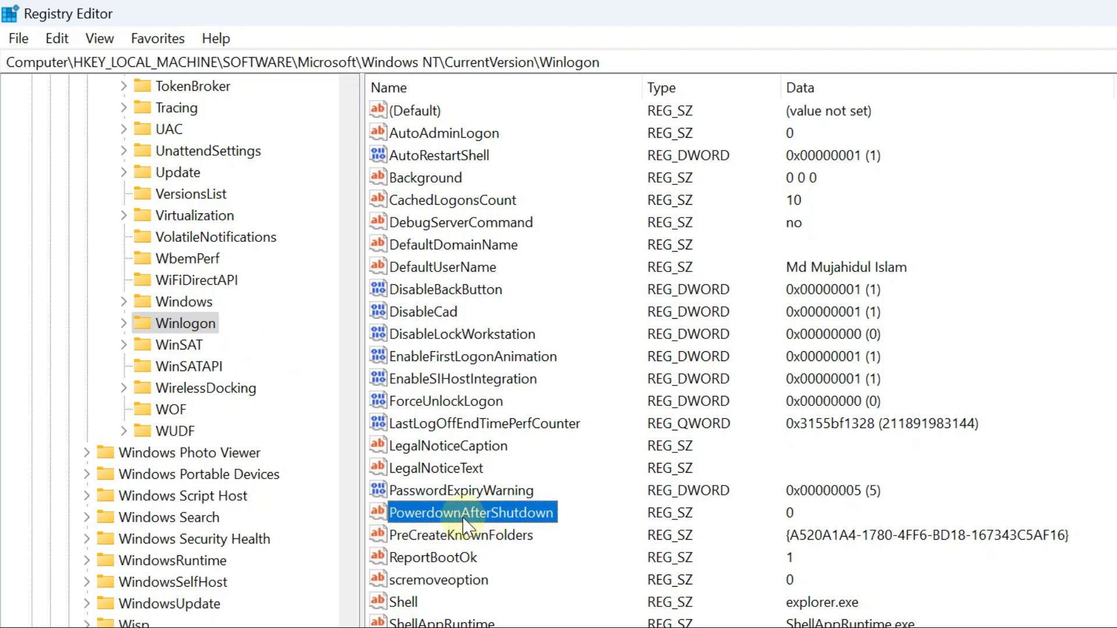
{"action": "double_click", "coordinate": [452, 517]}
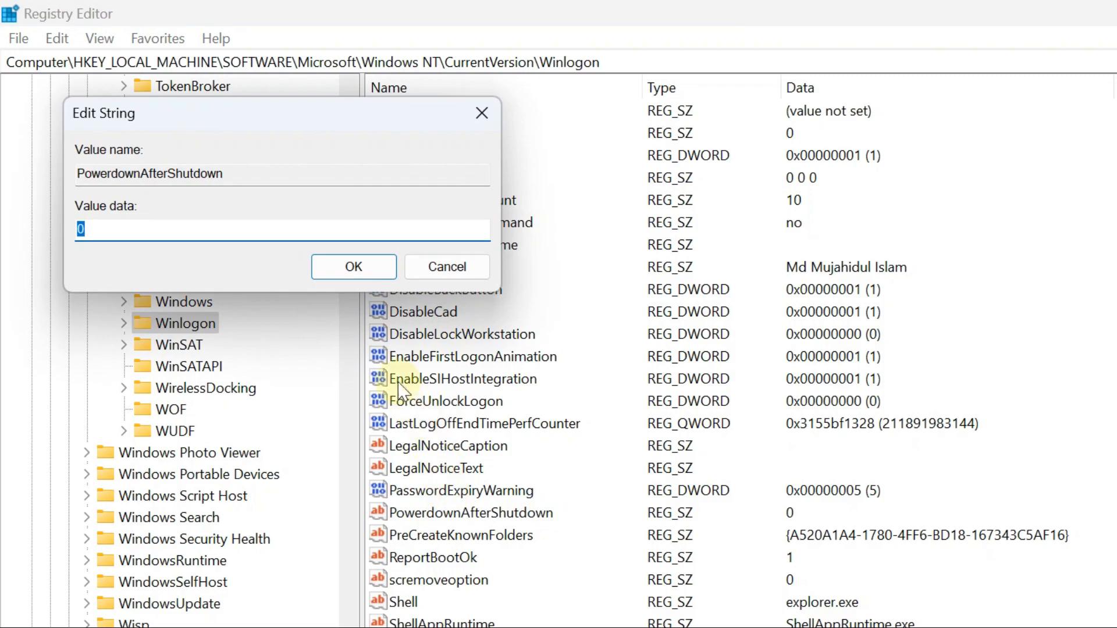
{"action": "left_click_drag", "start_coordinate": [174, 224], "coordinate": [68, 225]}
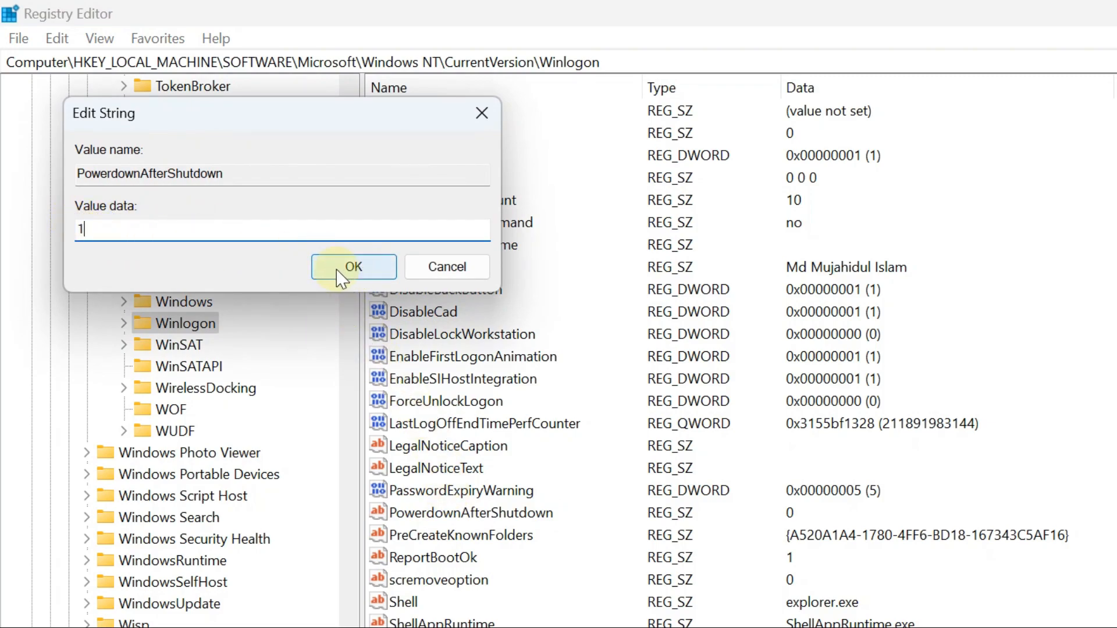
{"action": "left_click", "coordinate": [354, 271]}
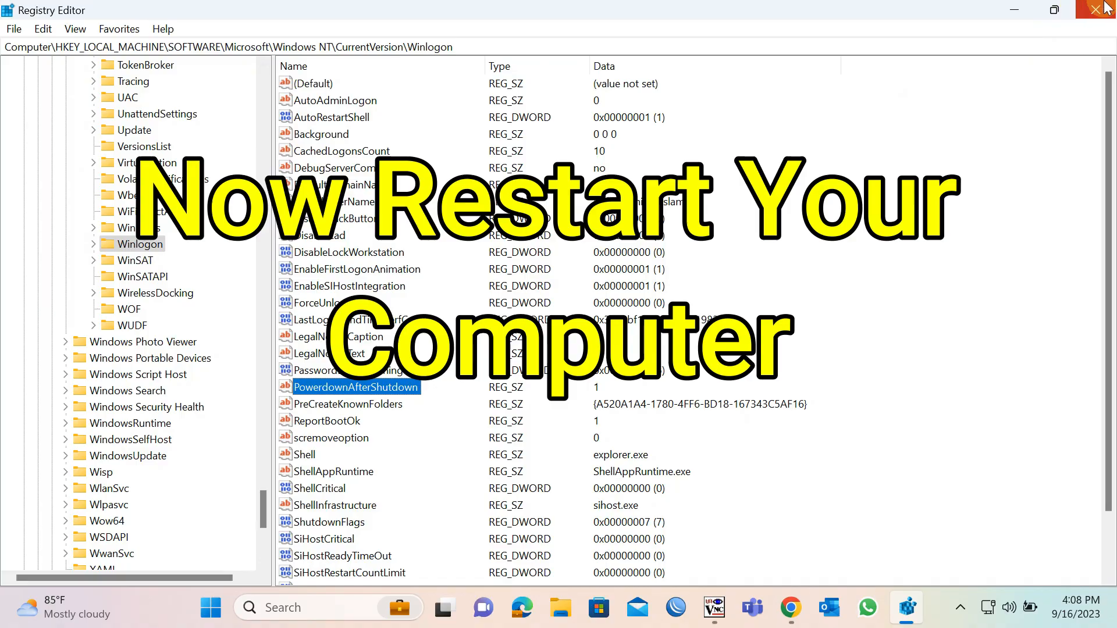
{"action": "left_click", "coordinate": [1106, 8]}
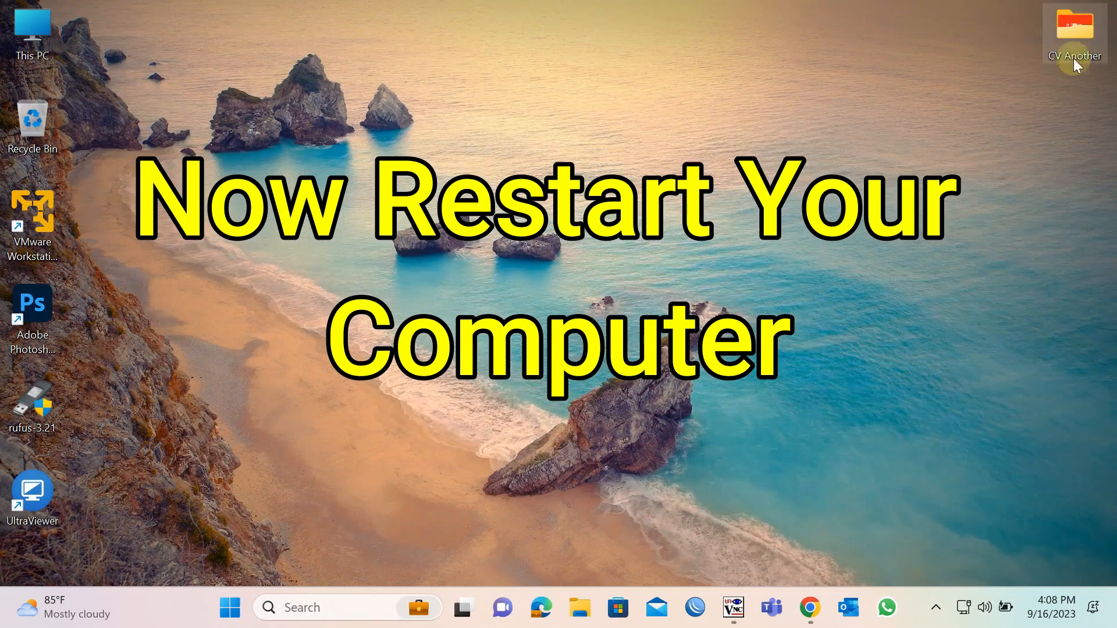